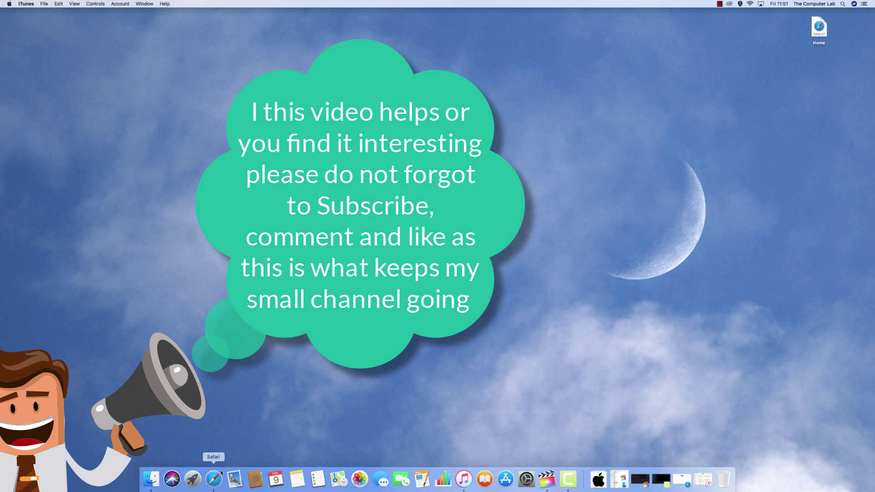
# - Launch Safari and go to the Philips Hue sign-in page at account.meethue.com
pyautogui.click(215, 479)
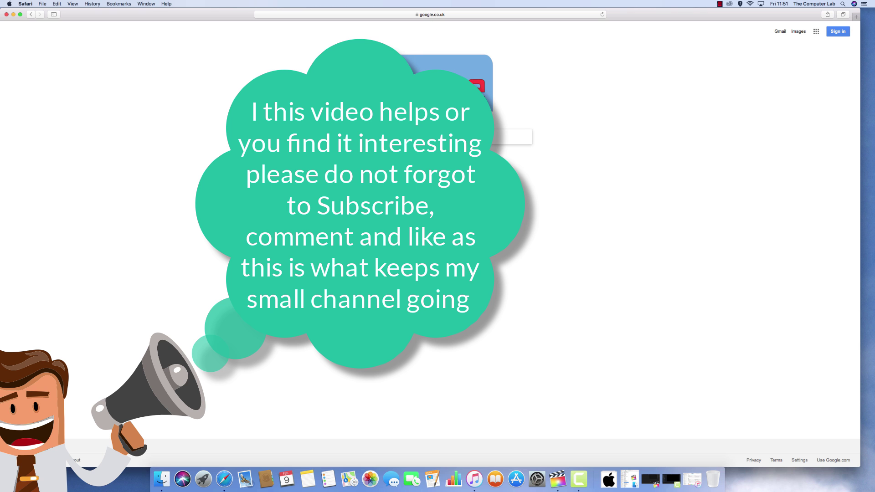
pyautogui.click(433, 14)
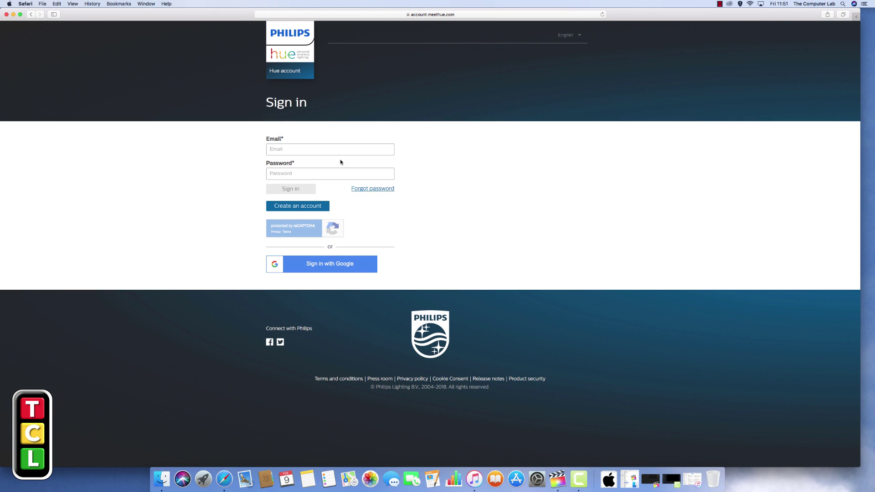
# - Start a new Hue account and enter the account e-mail address and the user's name
pyautogui.click(299, 207)
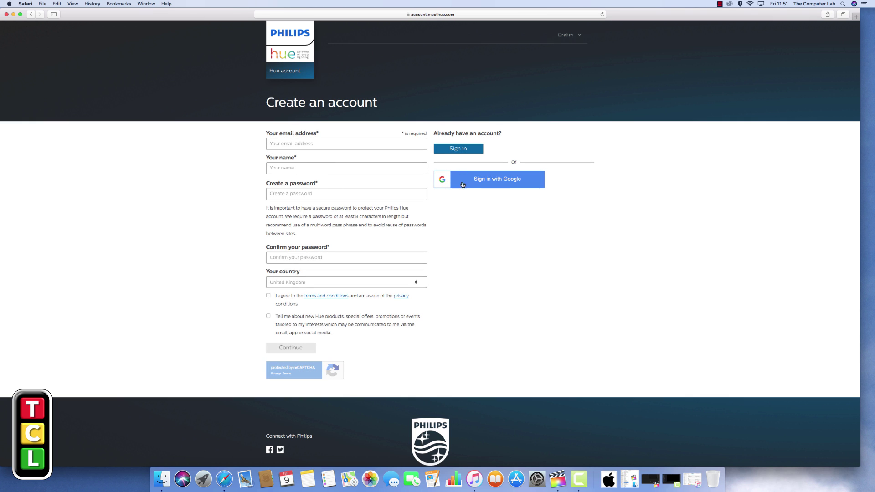
pyautogui.click(302, 144)
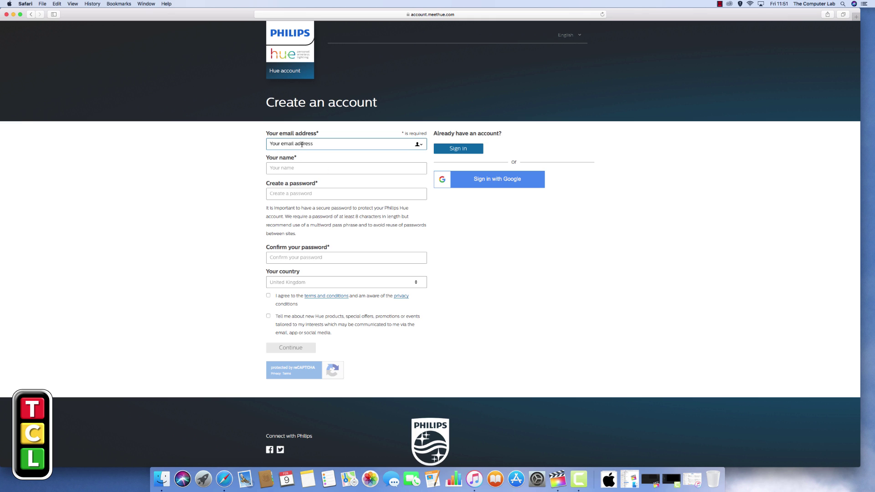
pyautogui.press('Tab')
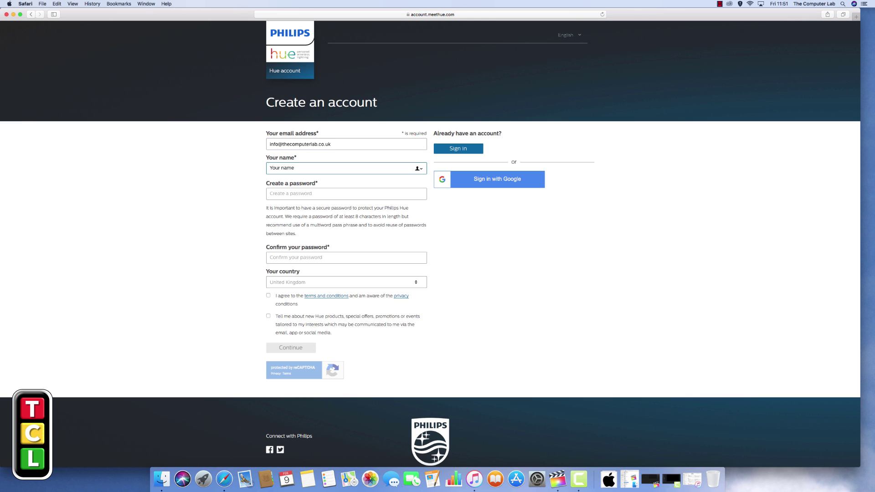
pyautogui.write('Grant')
pyautogui.press('Tab')
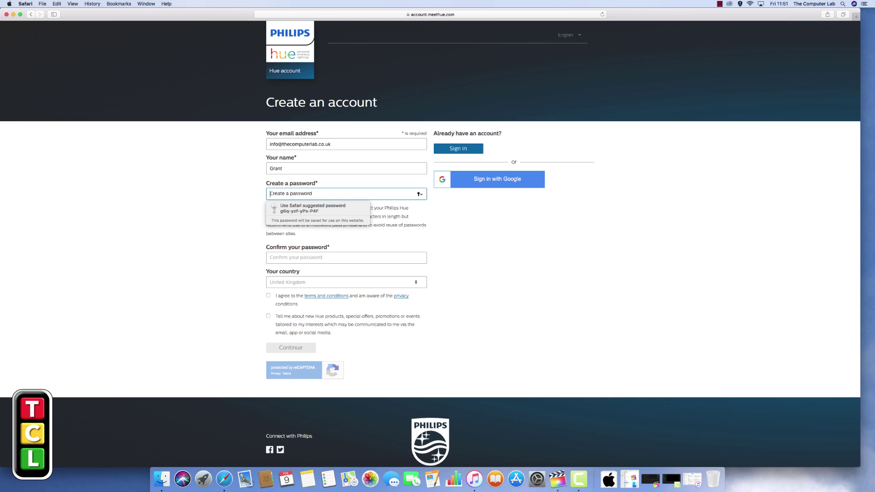
# - Enter and confirm the account password, then tick the terms and Hue product news boxes
pyautogui.write('p')
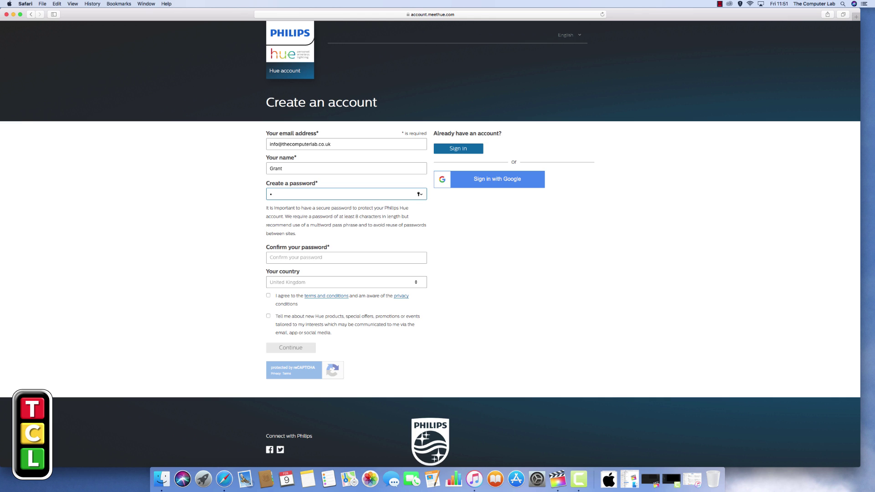
pyautogui.write('asswo')
pyautogui.press('BackSpace')
pyautogui.press('BackSpace')
pyautogui.press('BackSpace')
pyautogui.press('BackSpace')
pyautogui.press('BackSpace')
pyautogui.press('BackSpace')
pyautogui.write('passwor')
pyautogui.click(282, 256)
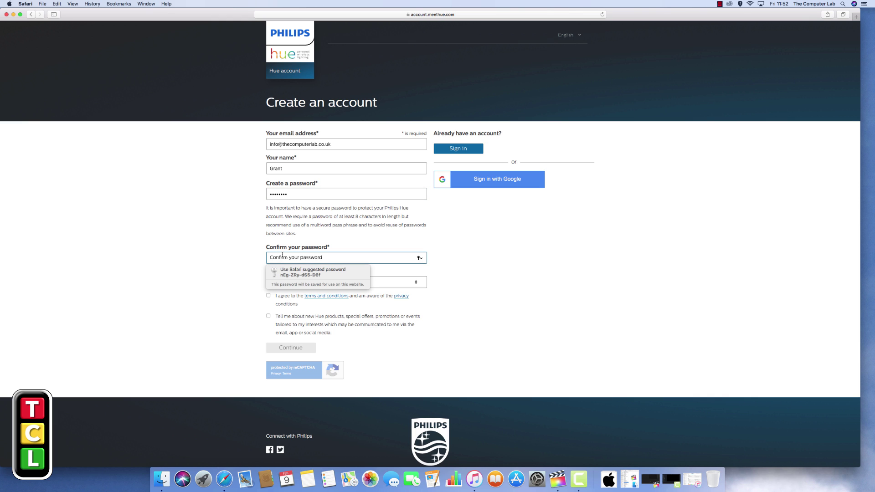
pyautogui.write('passwor')
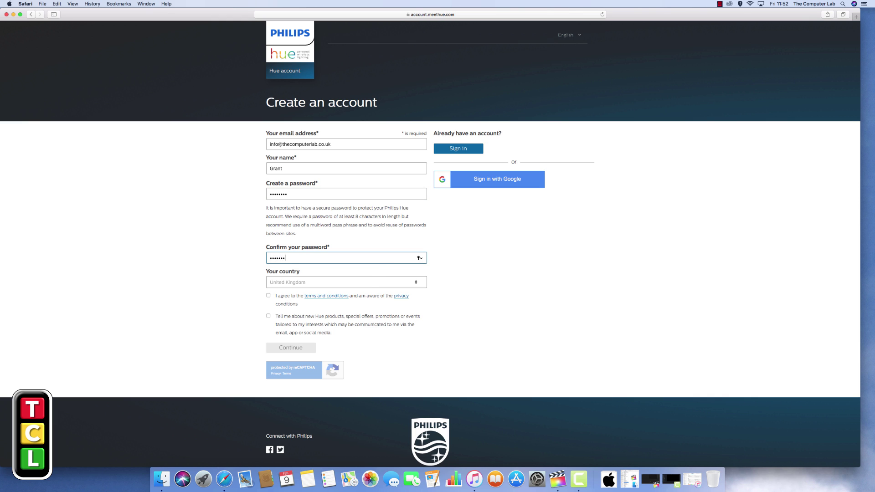
pyautogui.click(269, 296)
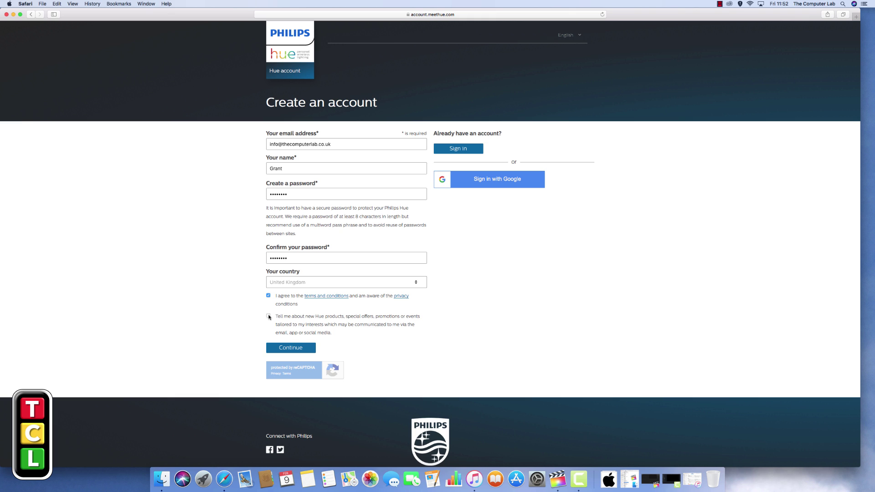
pyautogui.click(269, 317)
# - Submit the registration with Continue and let Safari save the password
pyautogui.click(292, 349)
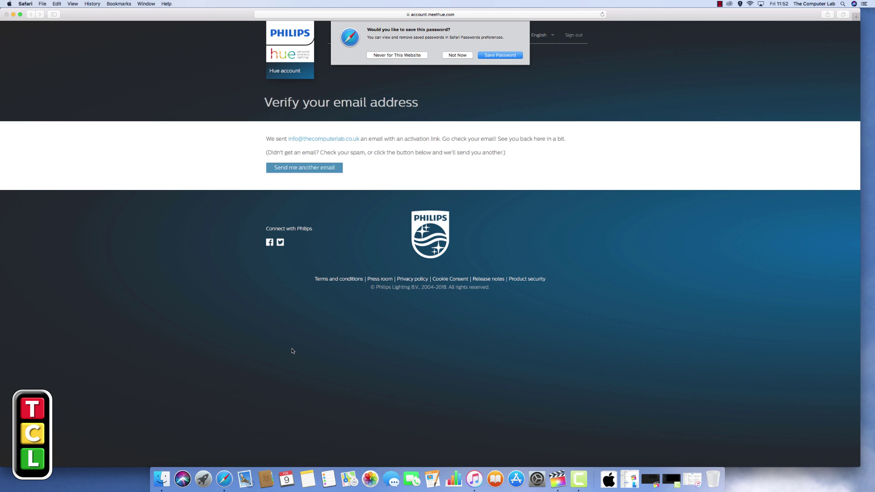
pyautogui.click(495, 56)
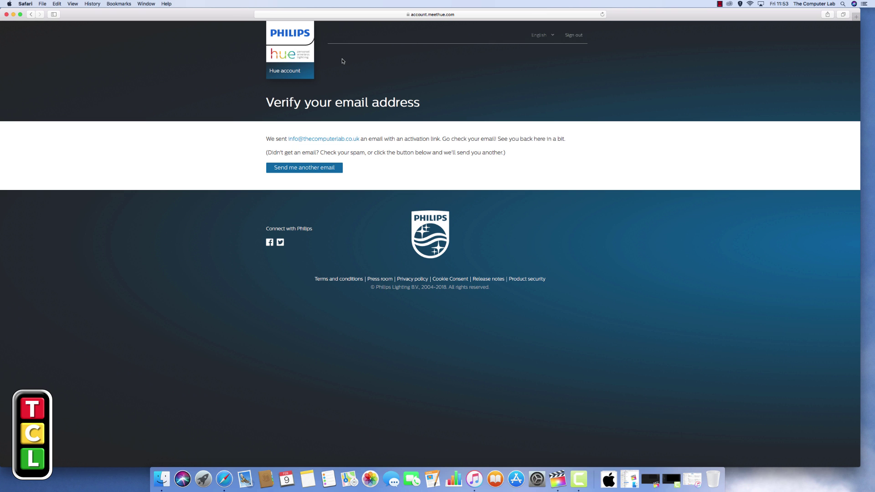
# - Sign out, then sign back in with the new account's e-mail address and password
pyautogui.click(571, 37)
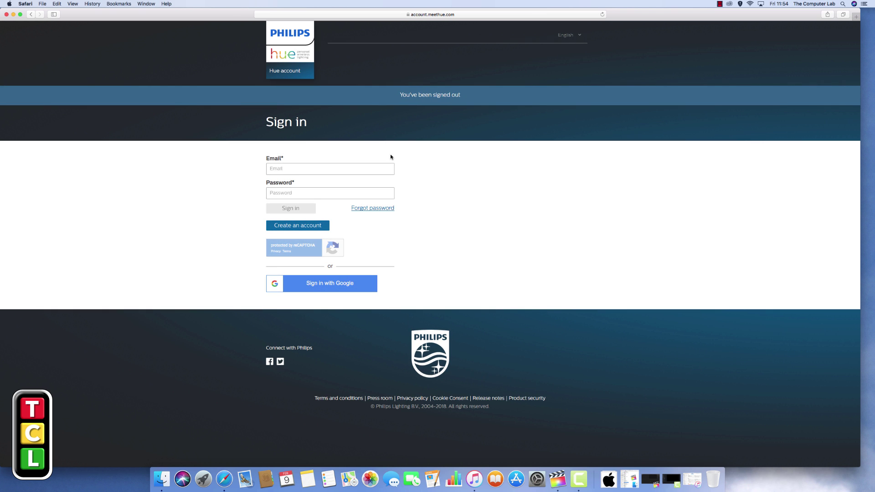
pyautogui.click(303, 165)
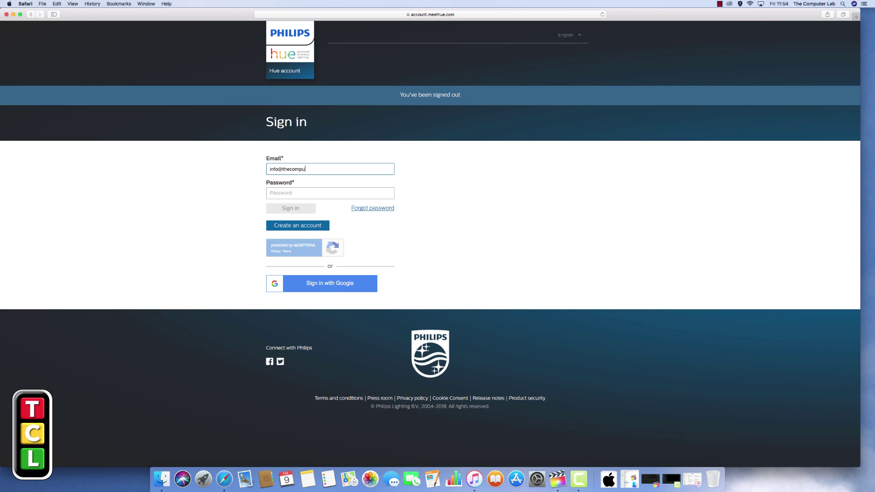
pyautogui.press('Tab')
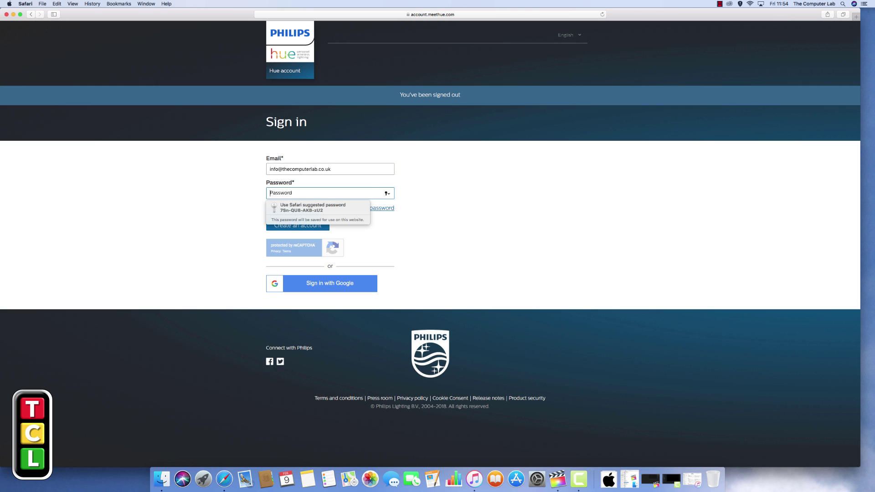
pyautogui.write('•••••••')
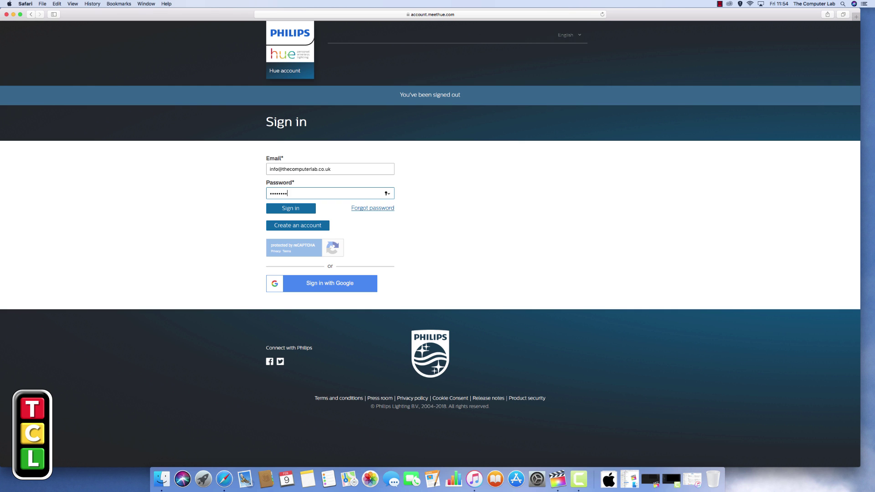
pyautogui.click(295, 207)
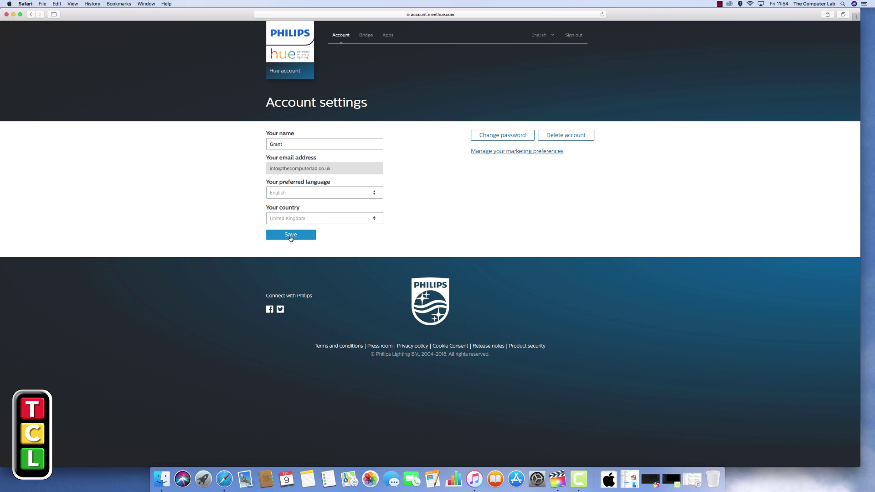
# - Save the Account settings with English language and United Kingdom country
pyautogui.click(290, 235)
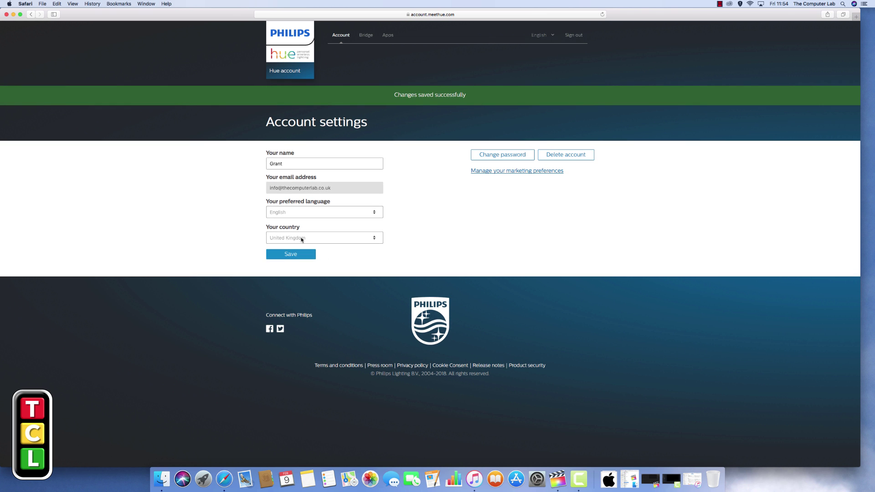
# - Add a bridge from the Bridge page and link it to the account
pyautogui.click(365, 36)
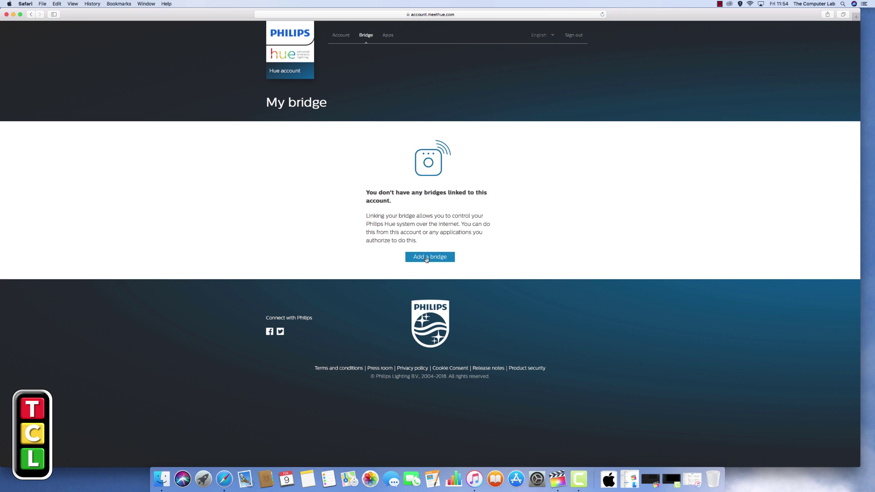
pyautogui.click(431, 258)
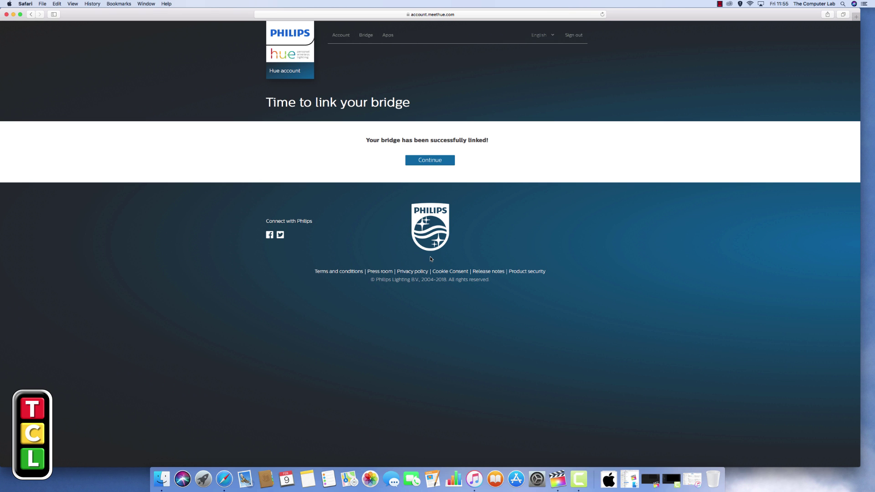
# - Continue to My bridge and leave the bridge name 'Philips hue' unchanged
pyautogui.click(432, 161)
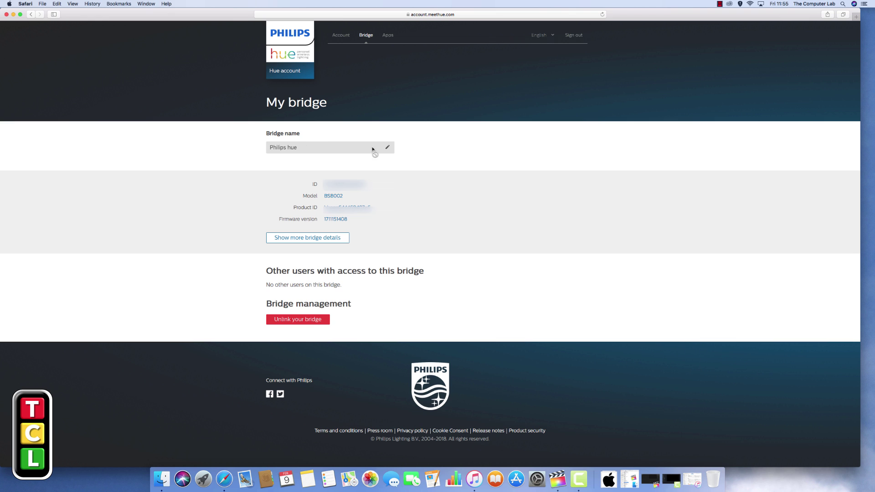
pyautogui.click(388, 149)
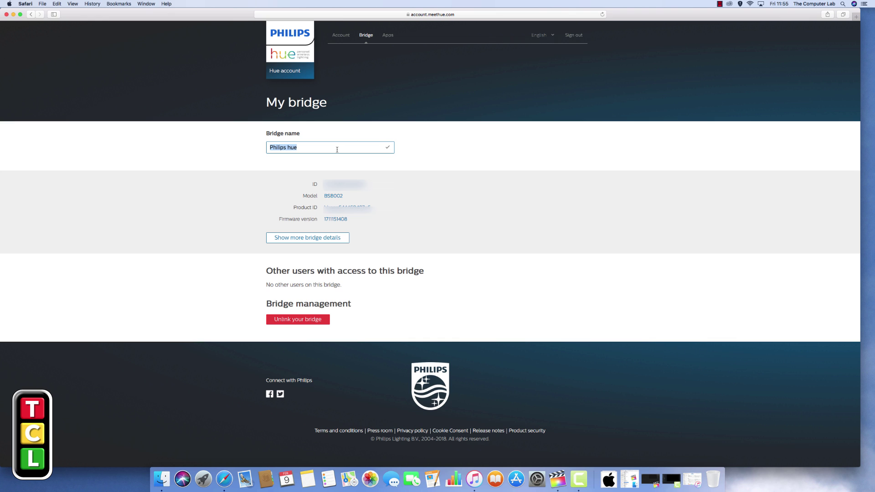
pyautogui.click(423, 152)
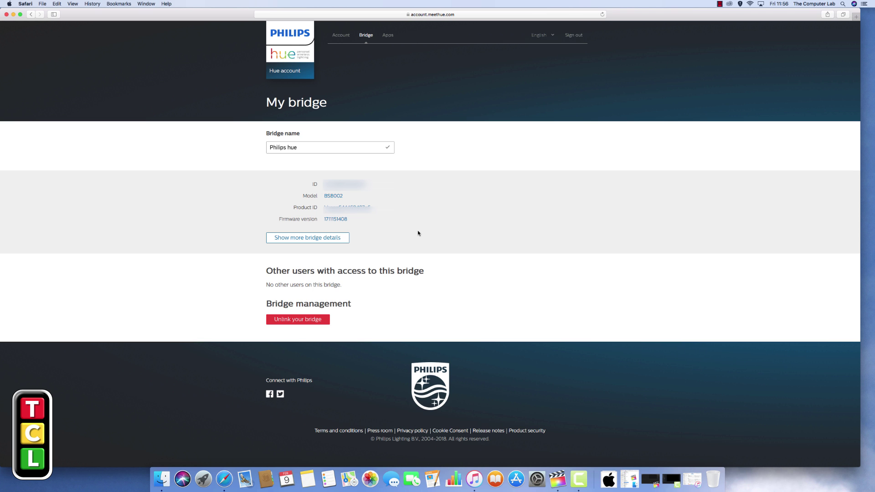
# - Check My apps for linked apps, return to Account settings, and tile Safari left
pyautogui.click(387, 36)
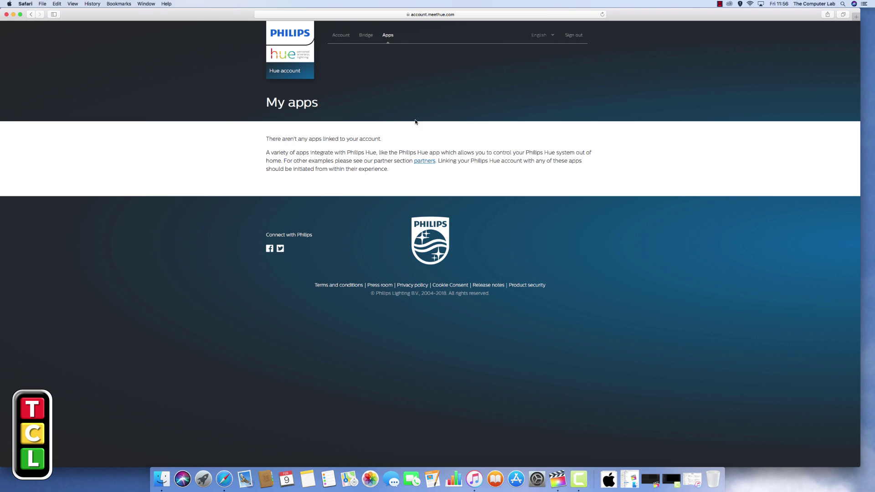
pyautogui.click(342, 35)
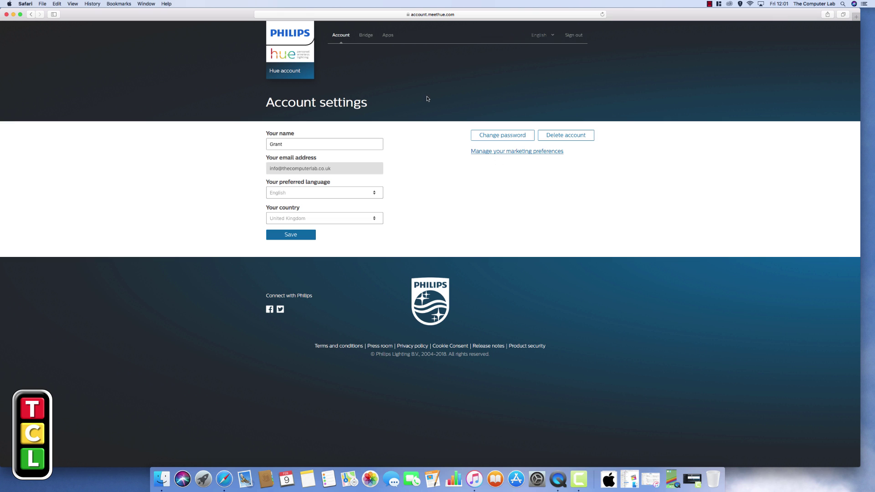
pyautogui.hotkey('ctrl', 'alt', 'Left')
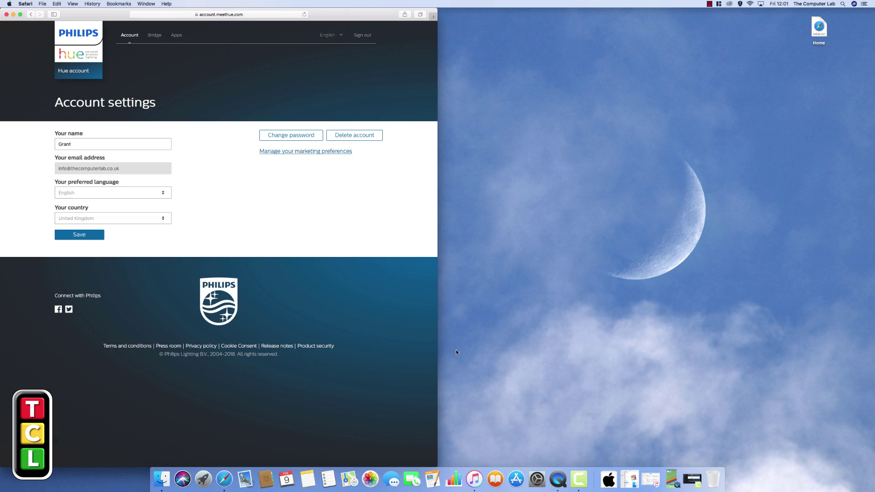
# - Restore the mirrored iPhone window and place it beside the browser
pyautogui.click(673, 478)
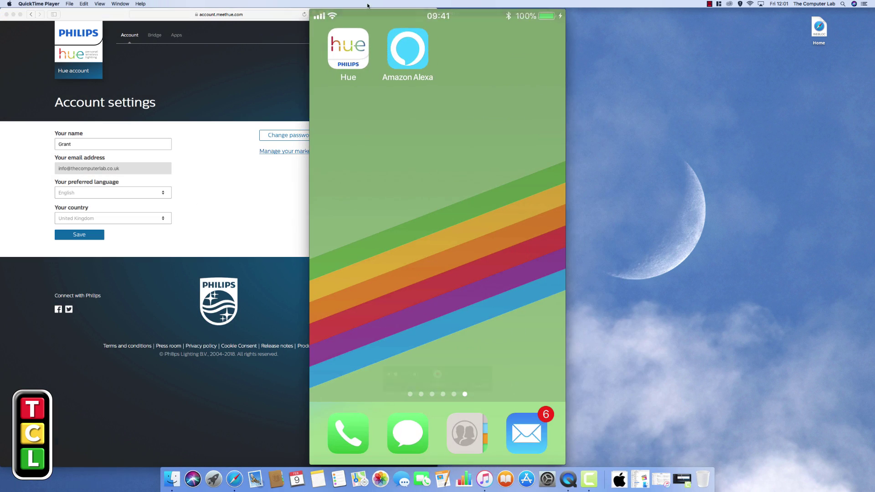
pyautogui.moveTo(369, 13); pyautogui.dragTo(527, 15)
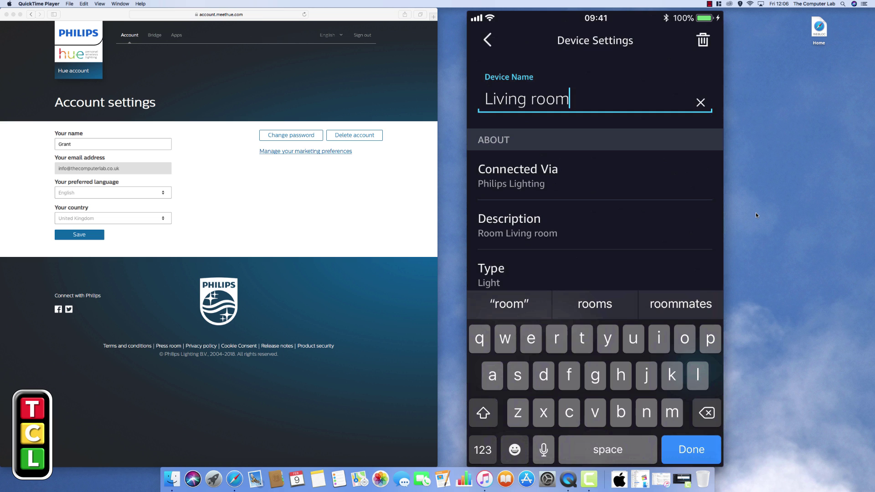
# - Replace the light's name 'Living room' with 'Front Room Lamp' and confirm
pyautogui.press('BackSpace')
pyautogui.press('BackSpace')
pyautogui.press('BackSpace')
pyautogui.press('BackSpace')
pyautogui.press('BackSpace')
pyautogui.press('BackSpace')
pyautogui.press('BackSpace')
pyautogui.press('BackSpace')
pyautogui.press('BackSpace')
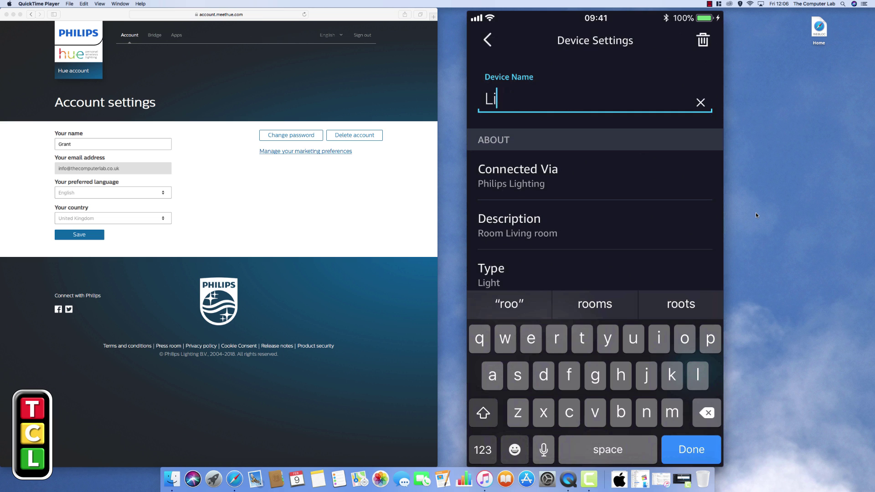
pyautogui.press('BackSpace')
pyautogui.press('BackSpace')
pyautogui.write('Fro')
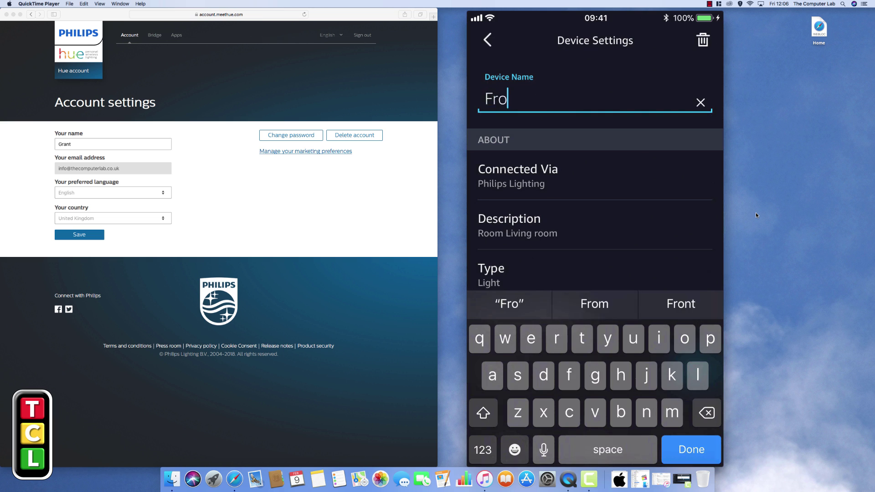
pyautogui.write('nt Room L')
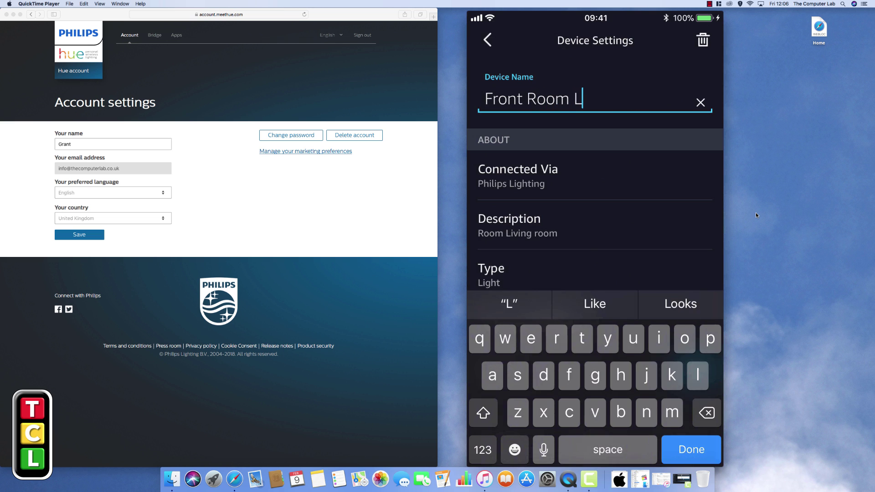
pyautogui.write('amp')
pyautogui.press('Return')
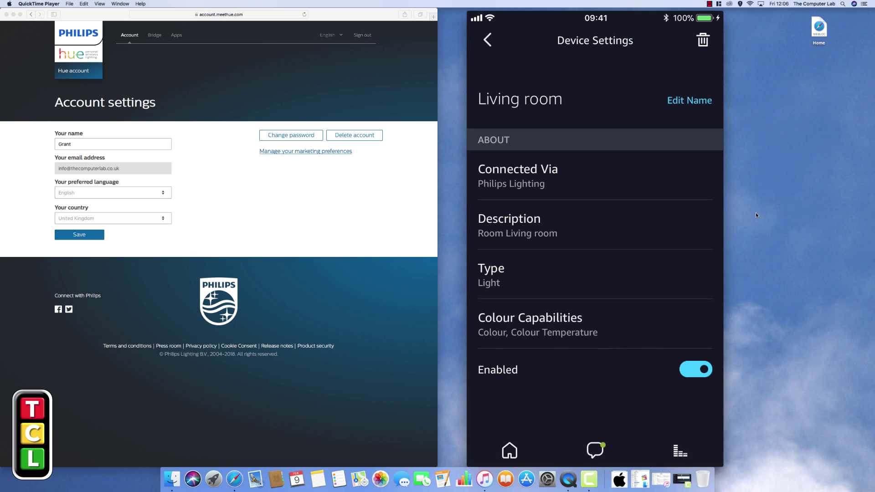